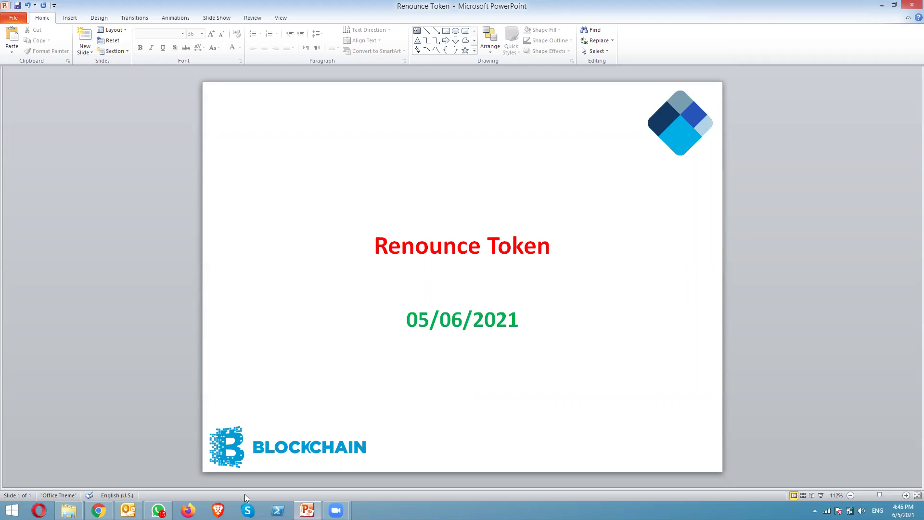
- Bring up the KLR contract page and look through its Code, Read Contract and Write Contract tabs, ending on Read Contract
click(98, 510)
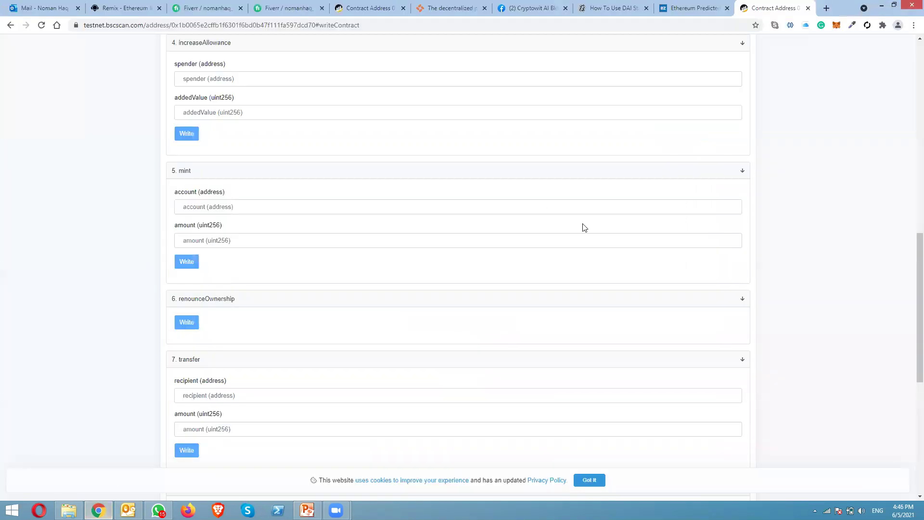
drag(911, 280, 911, 72)
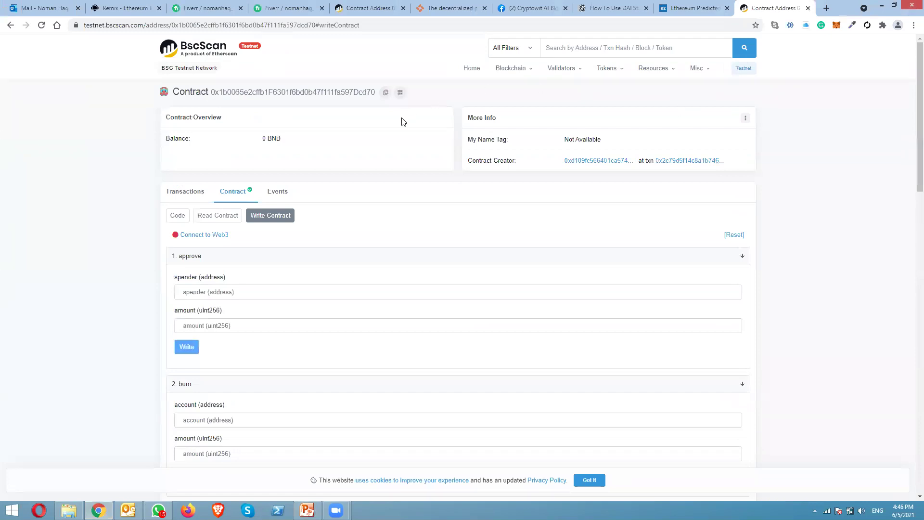
click(177, 216)
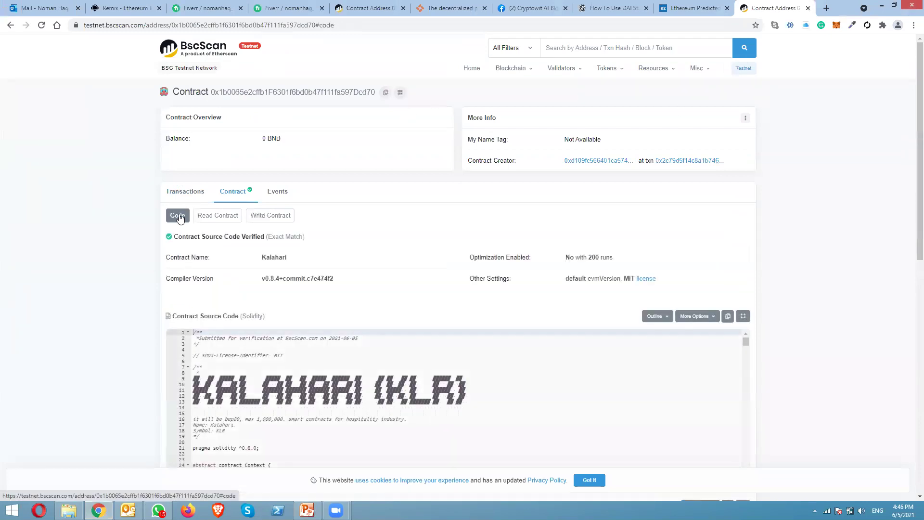
click(224, 218)
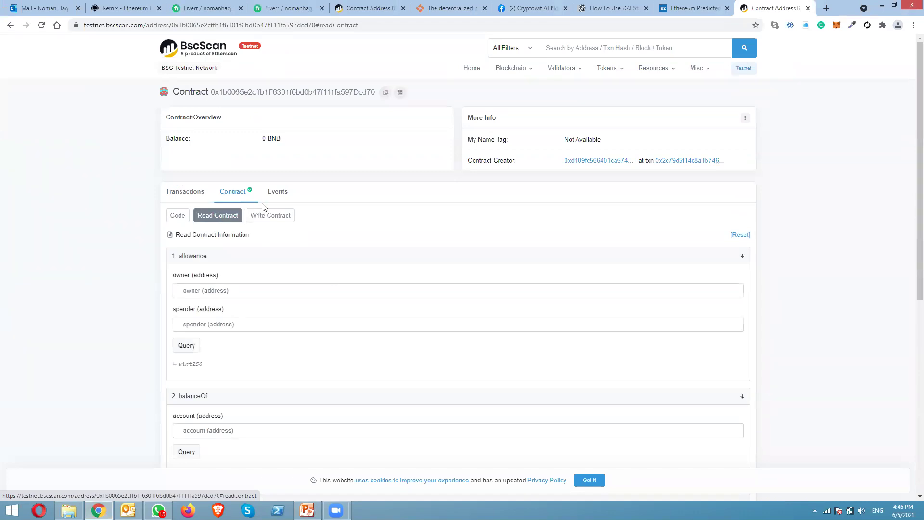
click(268, 219)
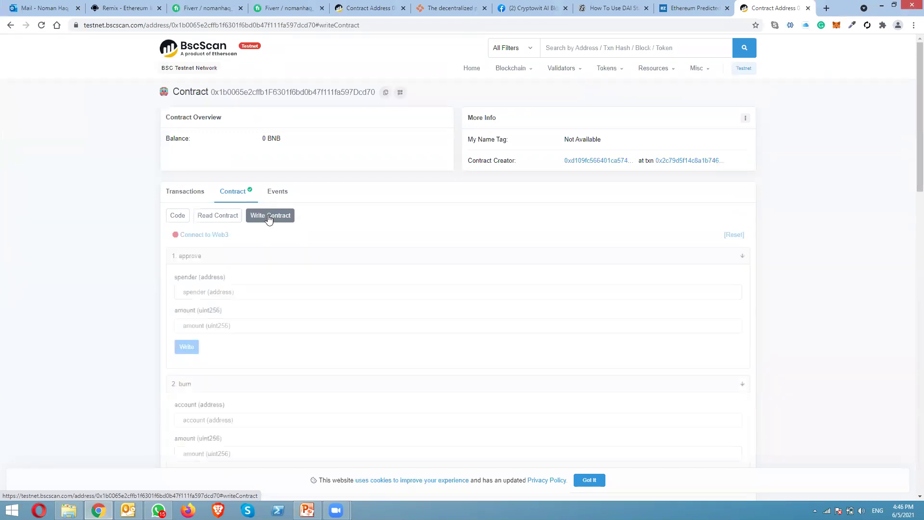
click(217, 220)
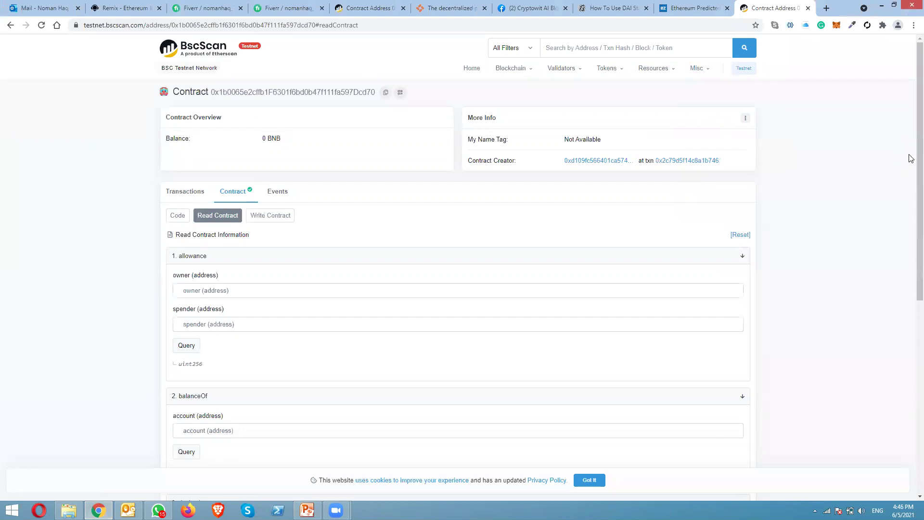
- Check the read values: decimals 18, name Kalahari, and owner still the creator address
scroll(911, 192, down, 3)
scroll(910, 251, down, 2)
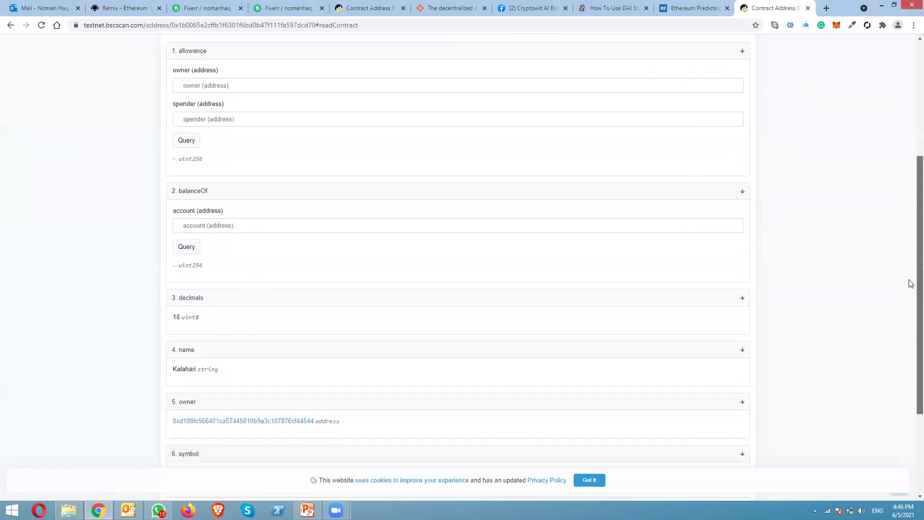
scroll(910, 293, down, 1)
scroll(909, 317, down, 1)
scroll(910, 344, down, 1)
scroll(910, 332, up, 2)
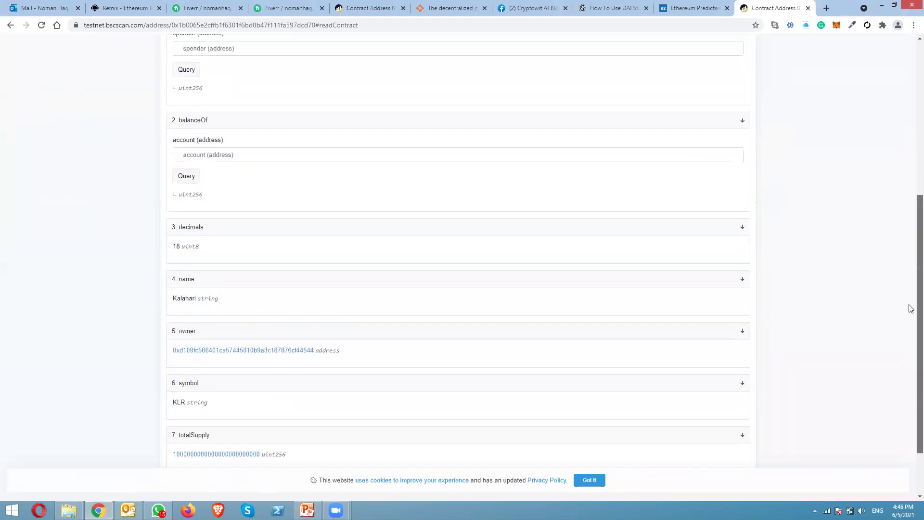
scroll(909, 289, up, 1)
scroll(909, 260, up, 2)
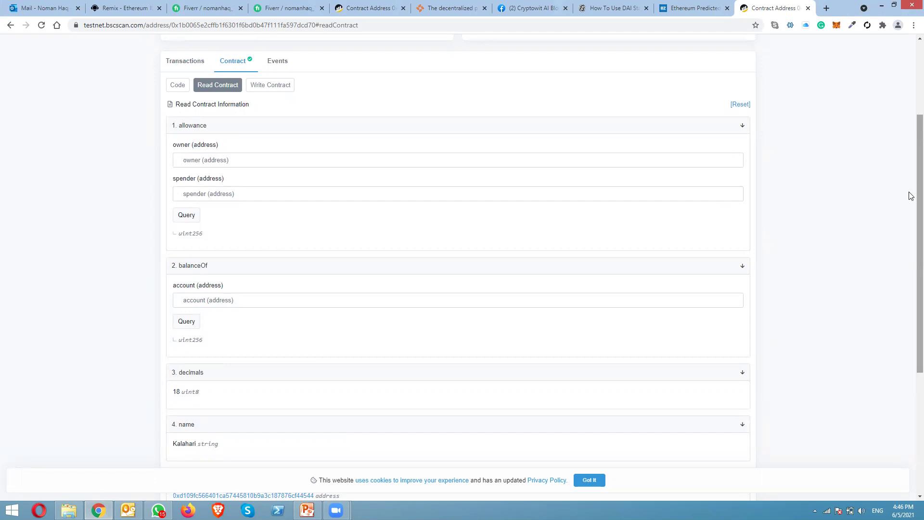
scroll(911, 187, up, 1)
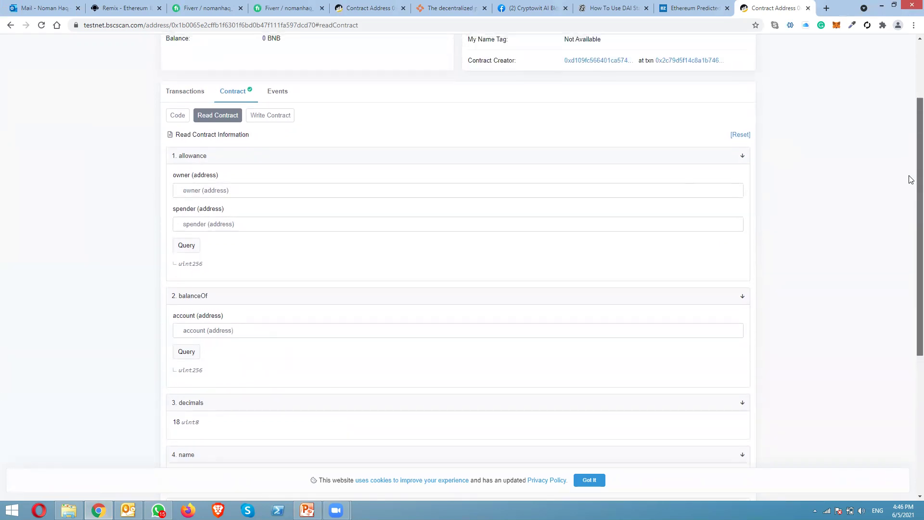
scroll(910, 178, up, 1)
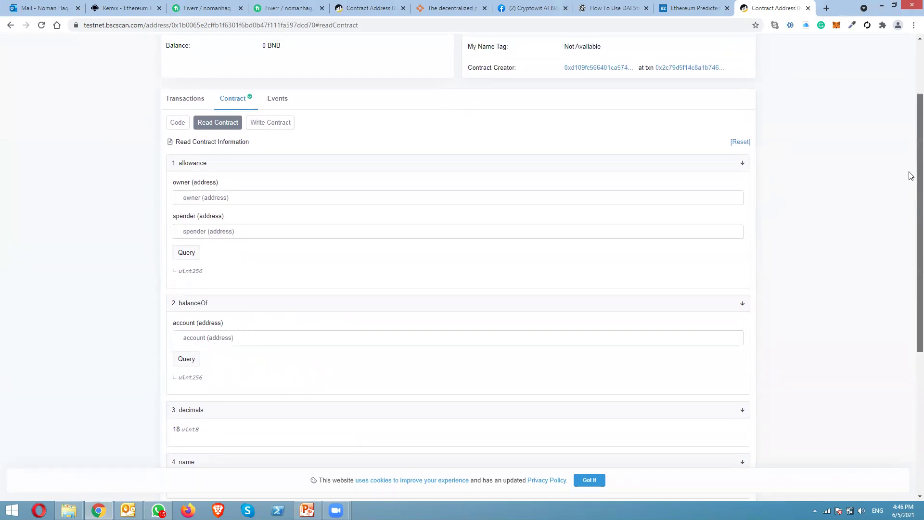
drag(910, 171, 910, 189)
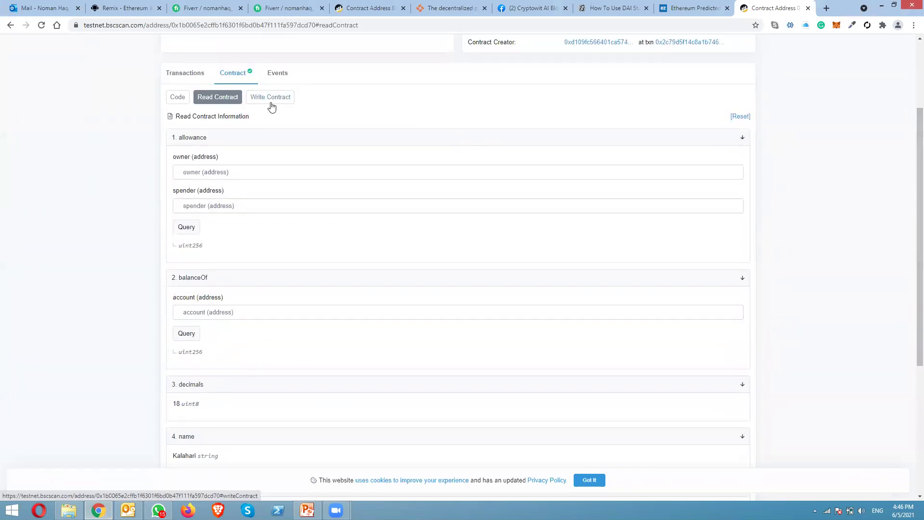
- Browse the Write Contract functions and return to the top, dismissing a meeting reminder
click(273, 101)
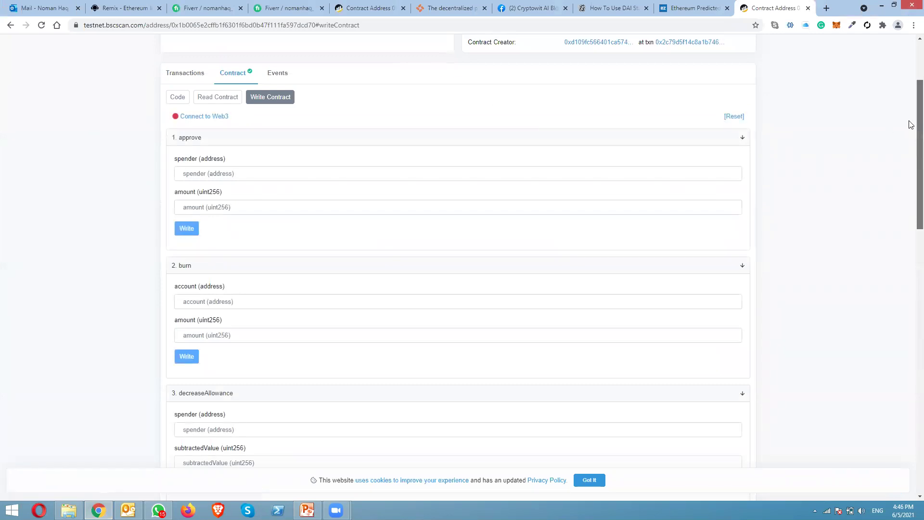
scroll(911, 130, down, 1)
scroll(910, 142, up, 1)
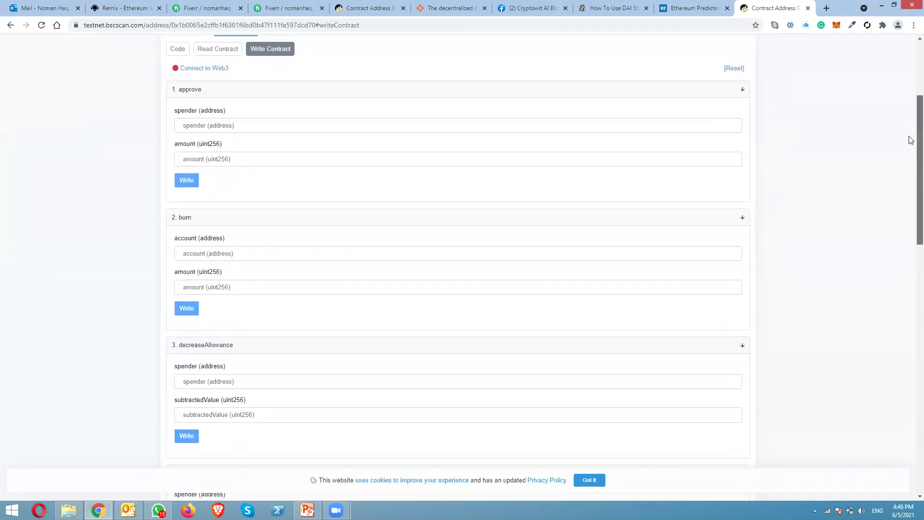
scroll(910, 140, down, 2)
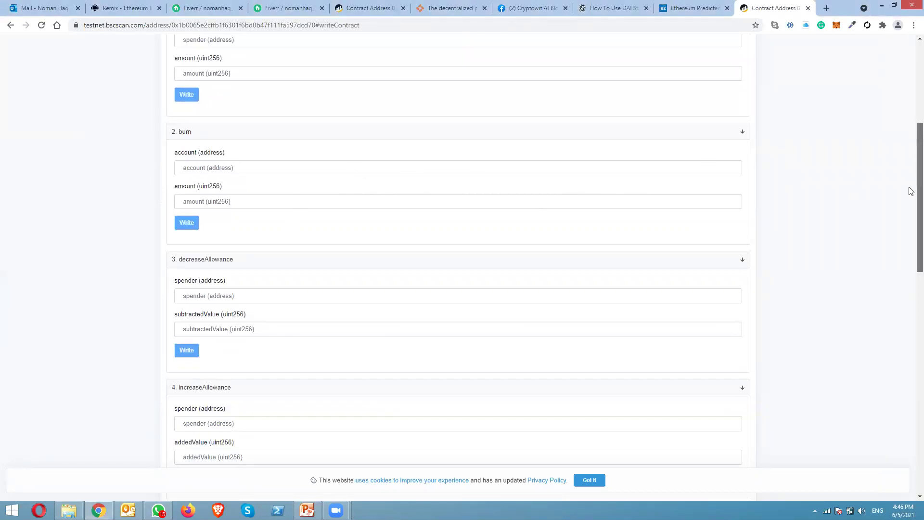
scroll(909, 192, down, 1)
drag(909, 203, 910, 315)
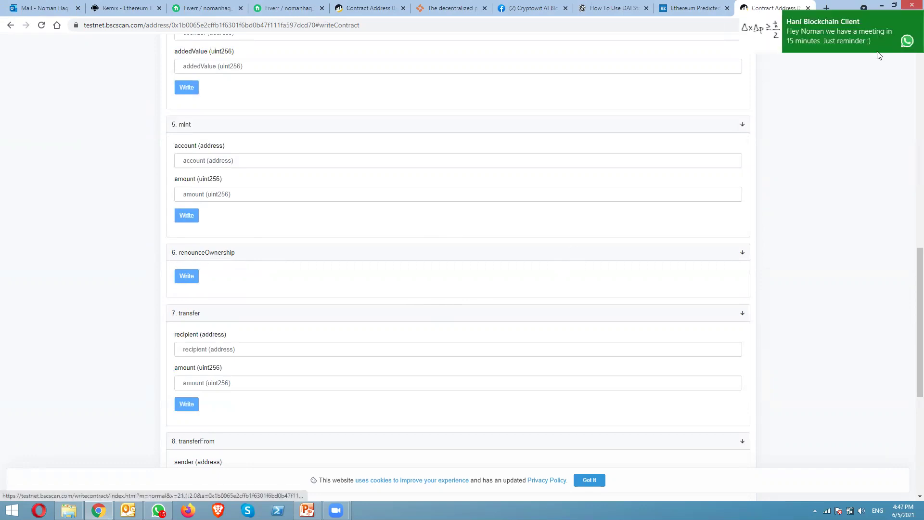
click(914, 18)
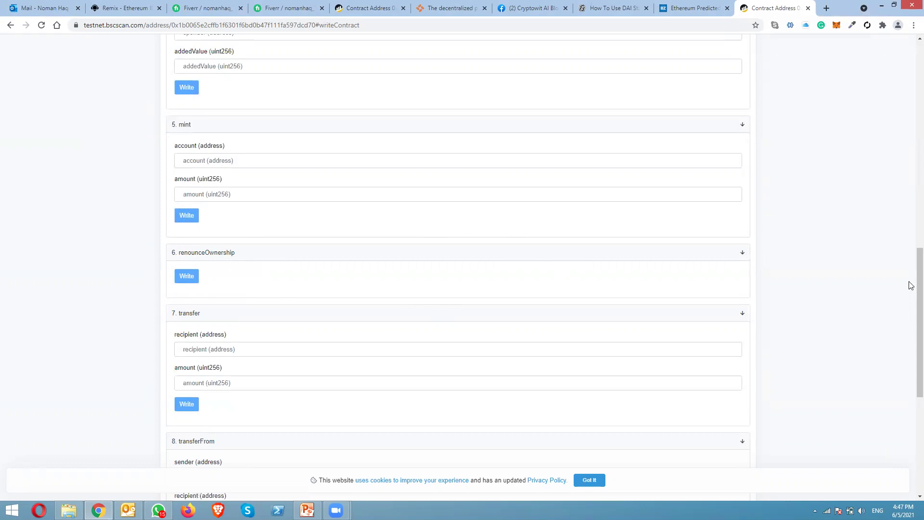
drag(917, 281, 895, 120)
scroll(893, 118, up, 5)
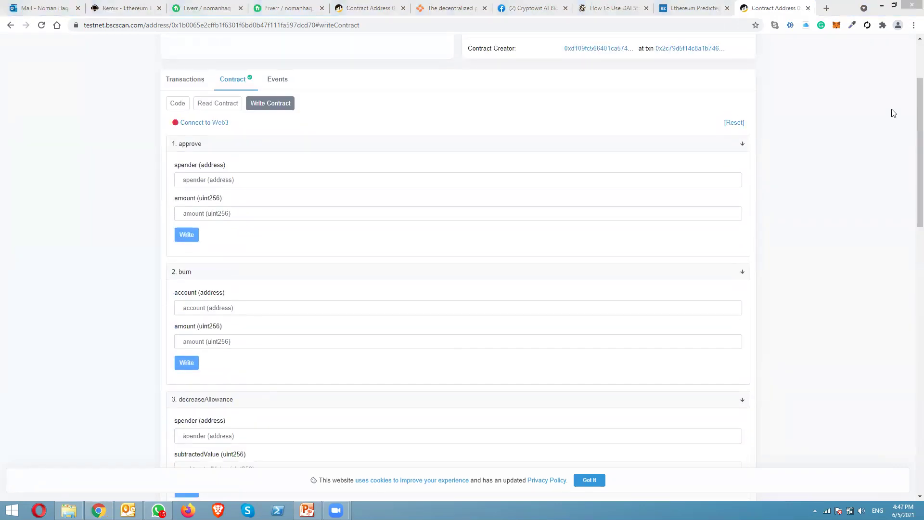
- Connect the MetaMask wallet through Connect to Web3, accepting the beta warning
click(204, 123)
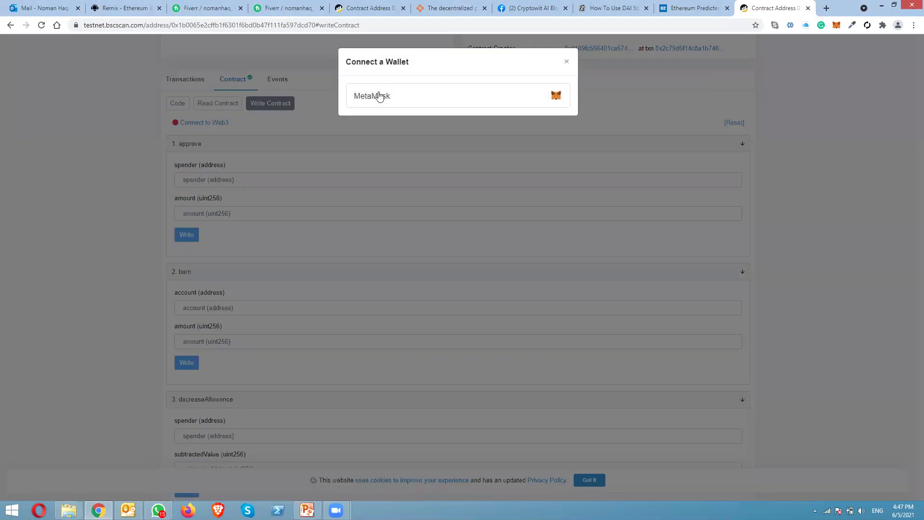
click(379, 97)
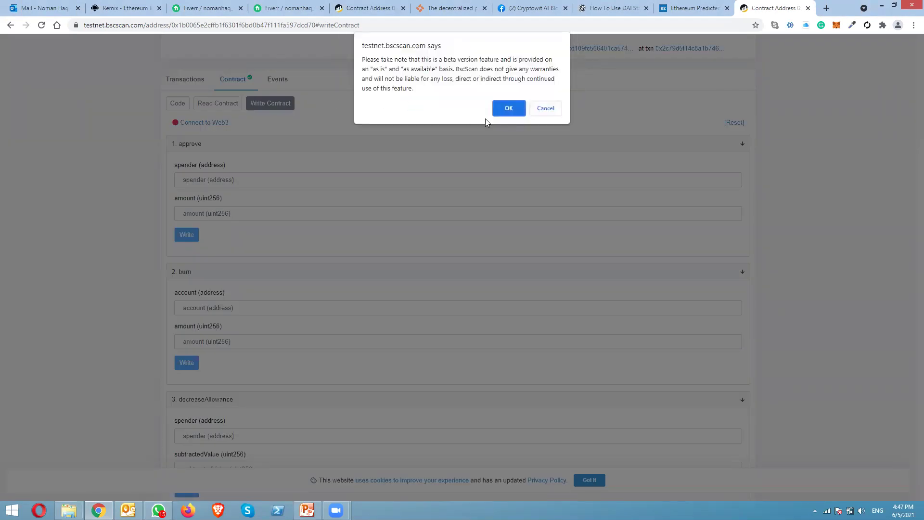
click(508, 108)
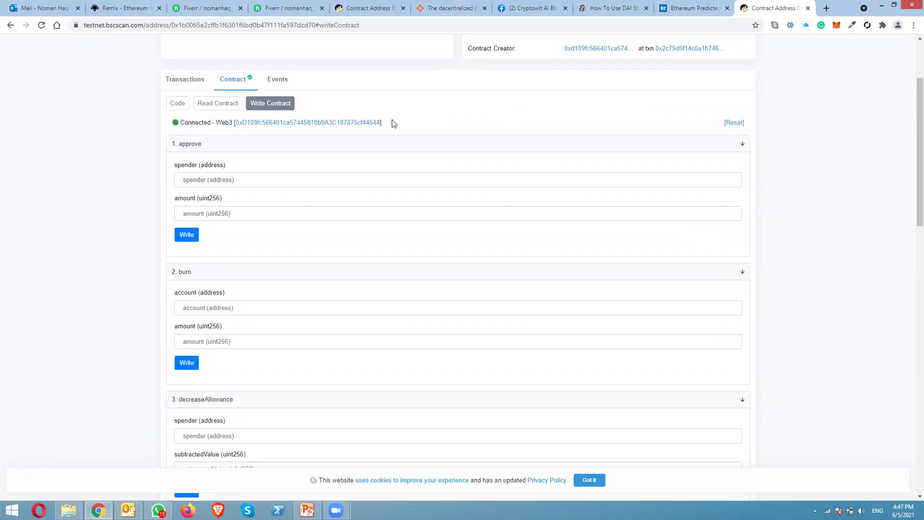
drag(385, 122, 176, 127)
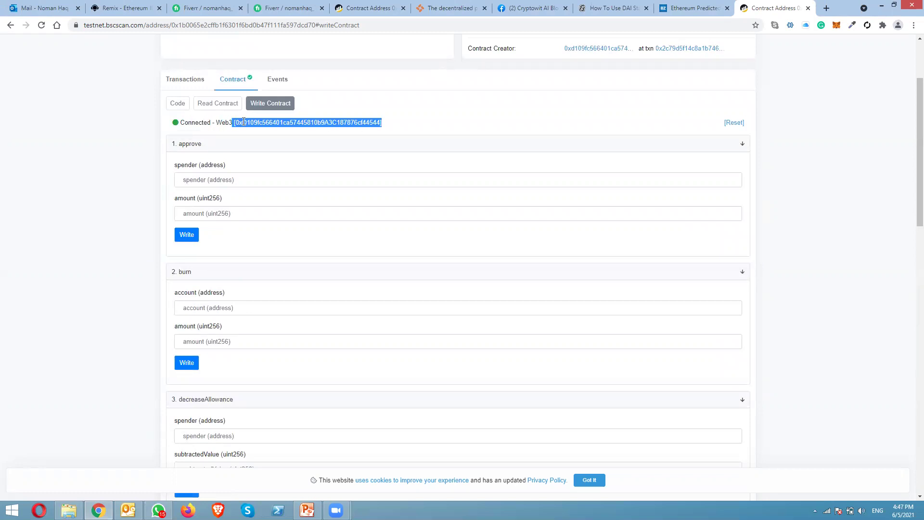
drag(175, 125, 420, 116)
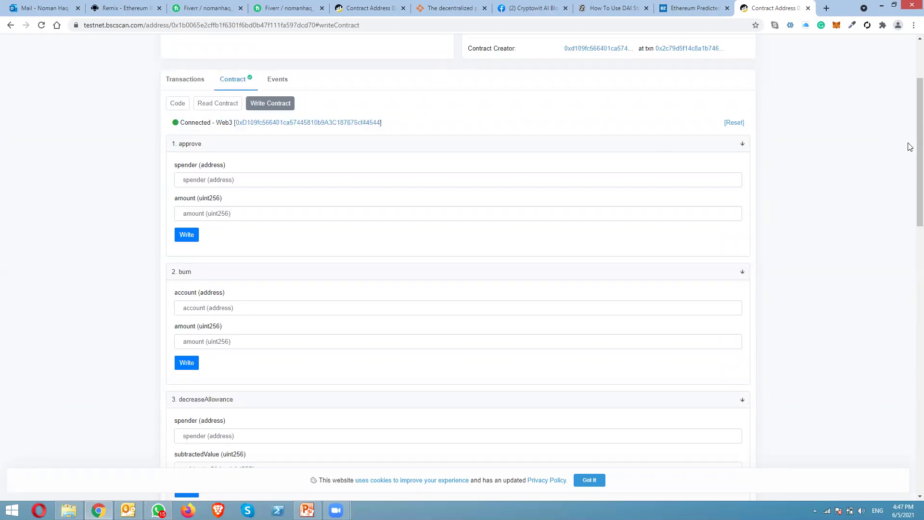
- Scroll down the write functions to bring renounceOwnership into view
scroll(910, 180, down, 1)
scroll(909, 212, down, 5)
scroll(908, 255, down, 1)
scroll(909, 284, down, 2)
scroll(909, 299, down, 1)
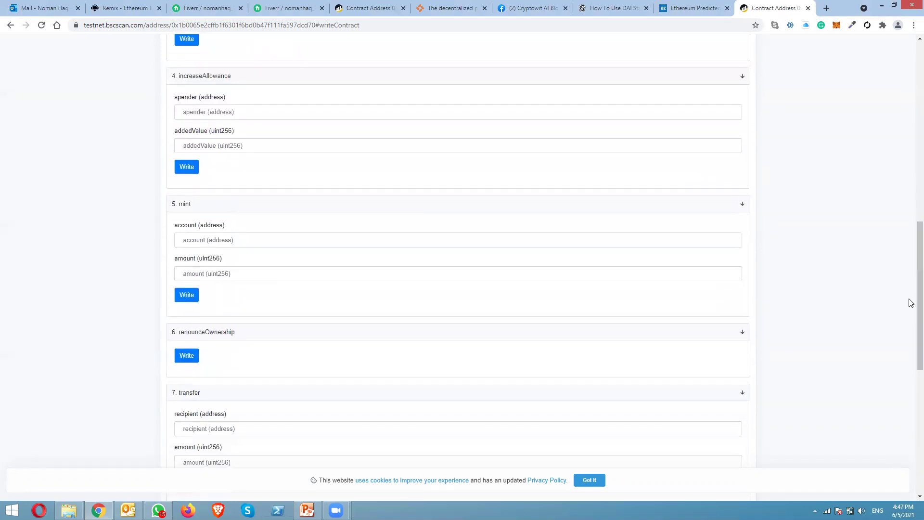
key(super+c)
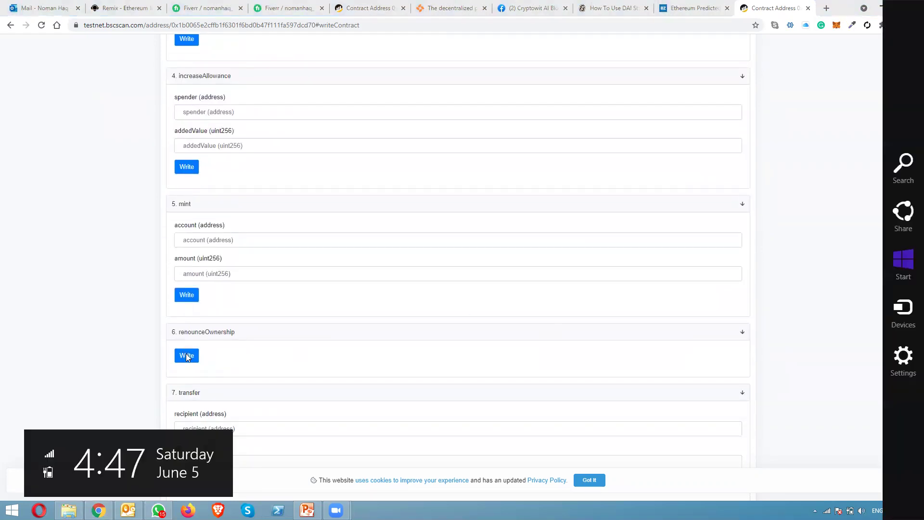
- Call renounceOwnership, confirm the transaction in MetaMask, and return to the contract page
click(187, 356)
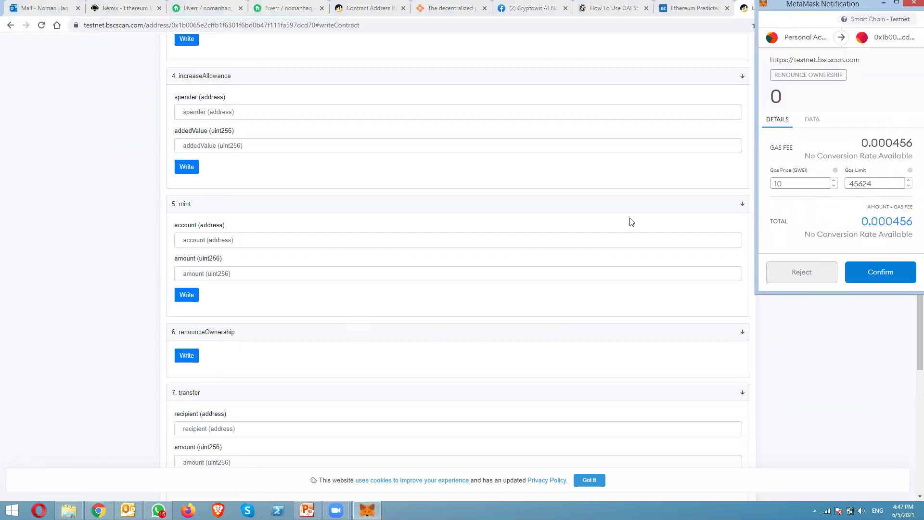
click(872, 274)
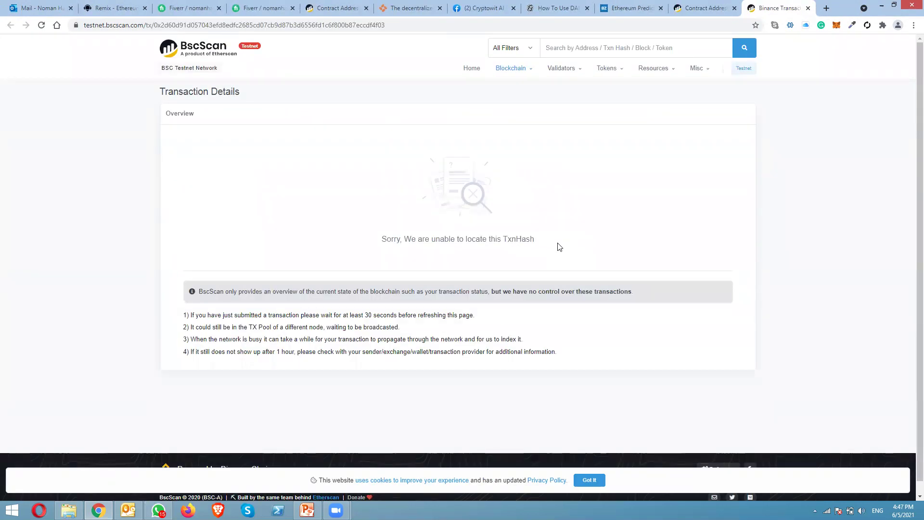
key(super+h)
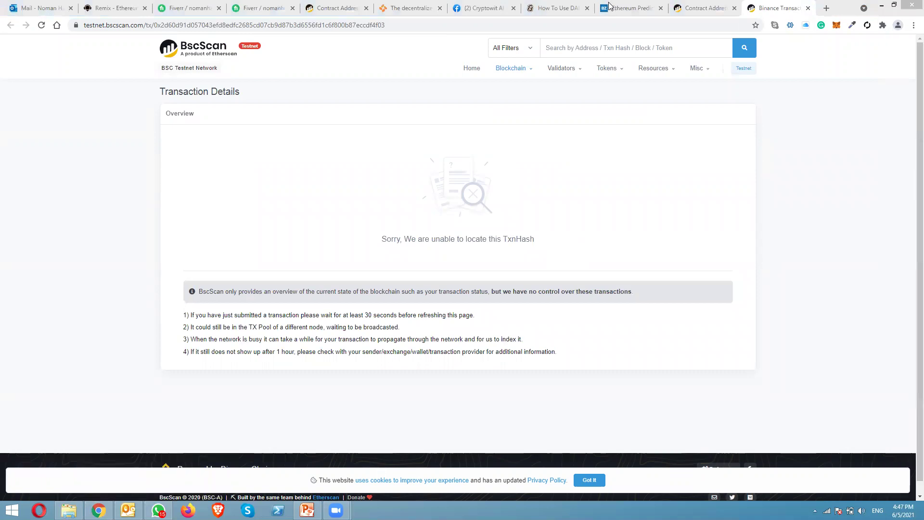
click(692, 7)
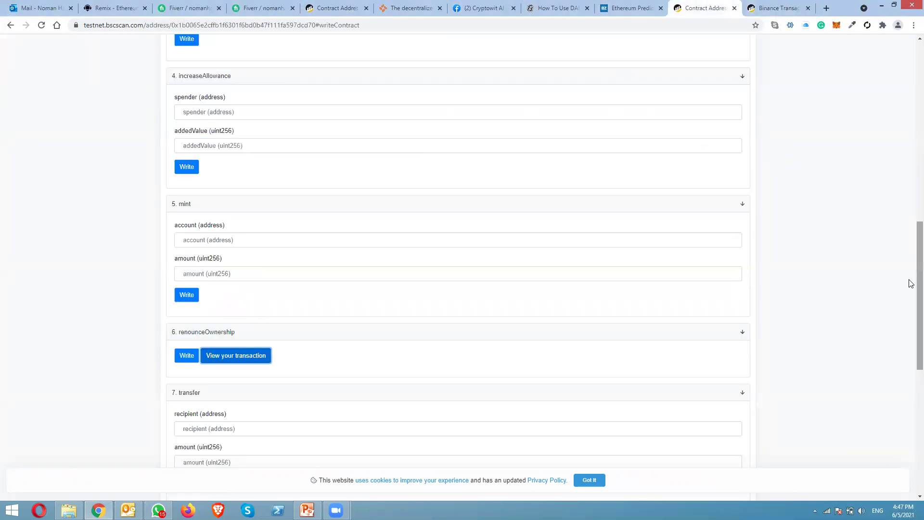
scroll(864, 89, up, 6)
scroll(862, 86, up, 6)
key(super+c)
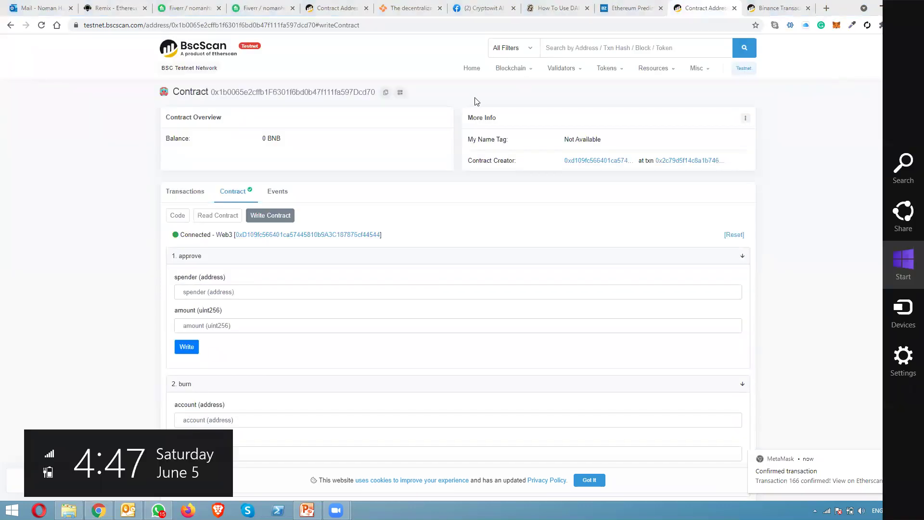
- Reload the page and verify on Read Contract that the owner is now the zero address
click(45, 25)
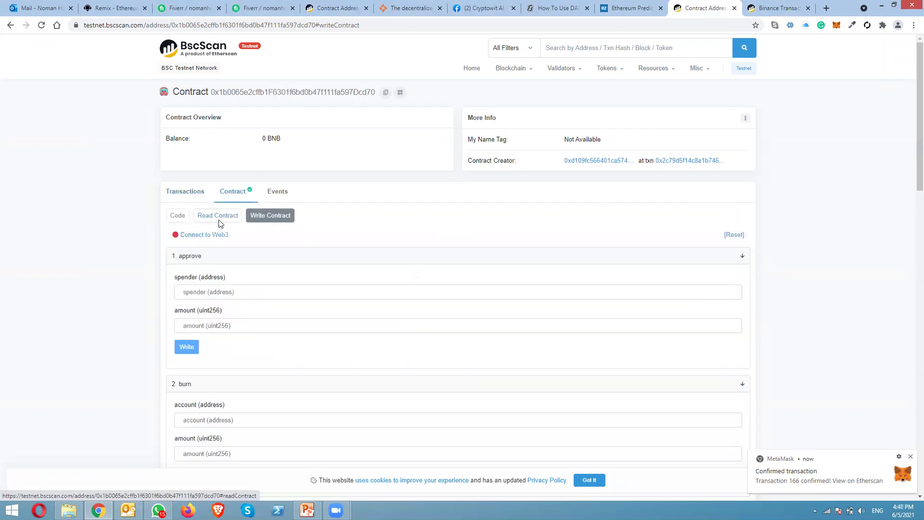
click(219, 223)
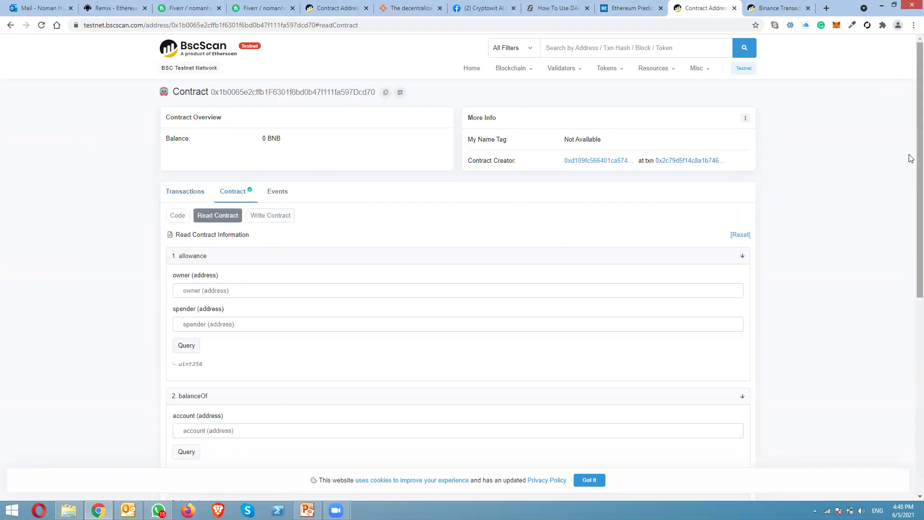
scroll(909, 164, down, 1)
scroll(909, 193, down, 2)
scroll(909, 246, down, 2)
scroll(909, 274, down, 1)
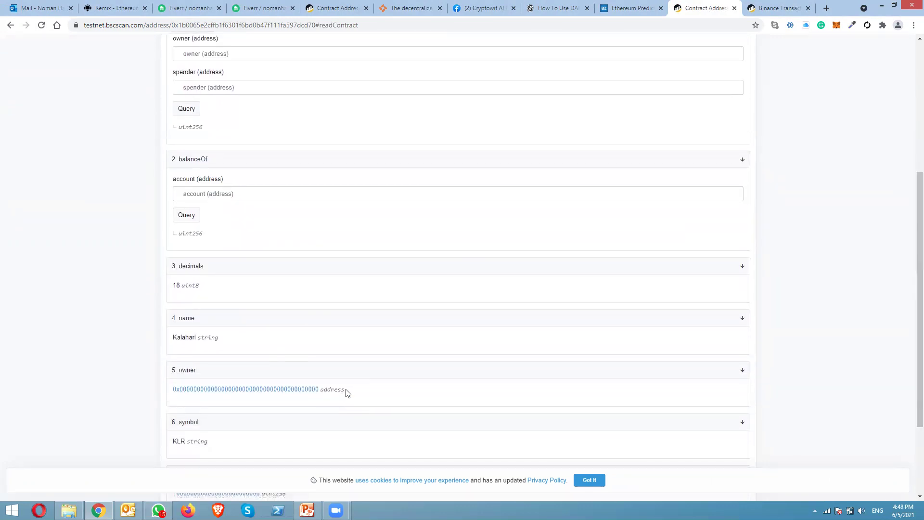
drag(346, 391, 166, 392)
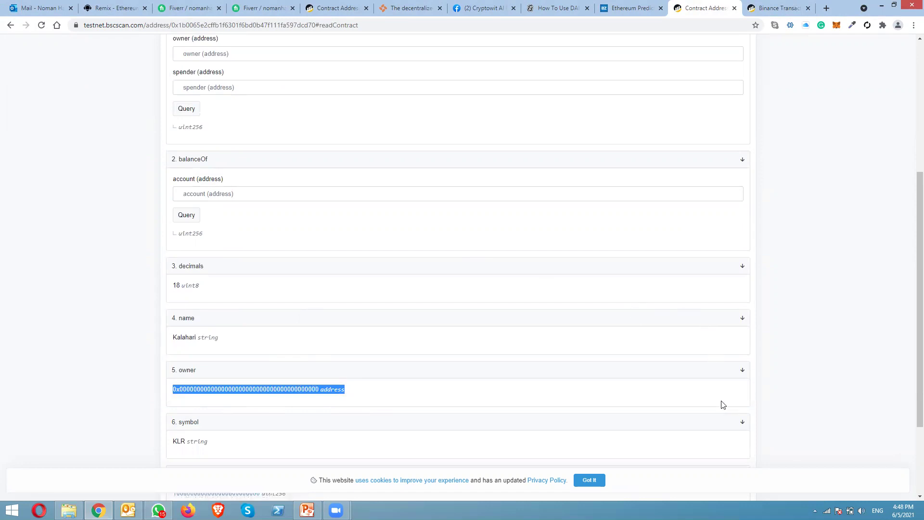
- Switch to the Renounce Token slide in PowerPoint
click(307, 510)
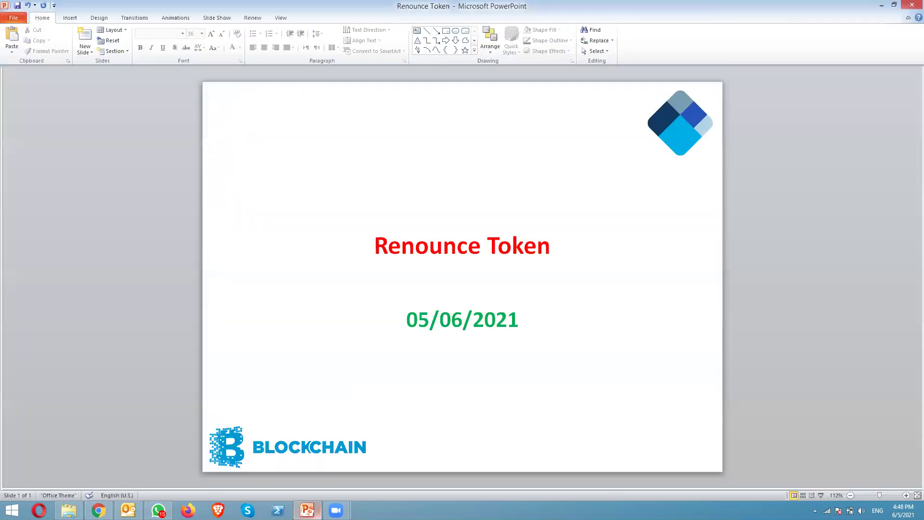